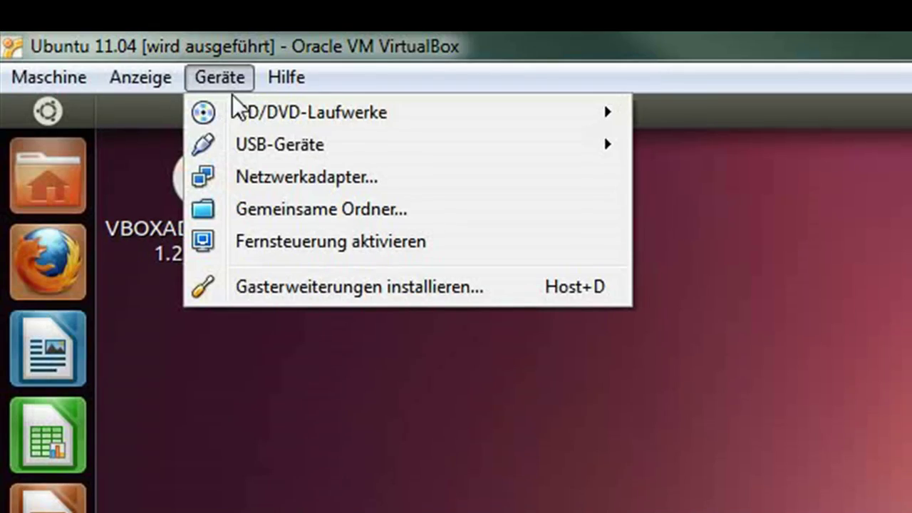
- Check the virtual machine's shared folder settings and the Austauschordner folder under VirtualBoxPortable on the host, then cancel the settings
{"action": "left_click", "coordinate": [285, 205]}
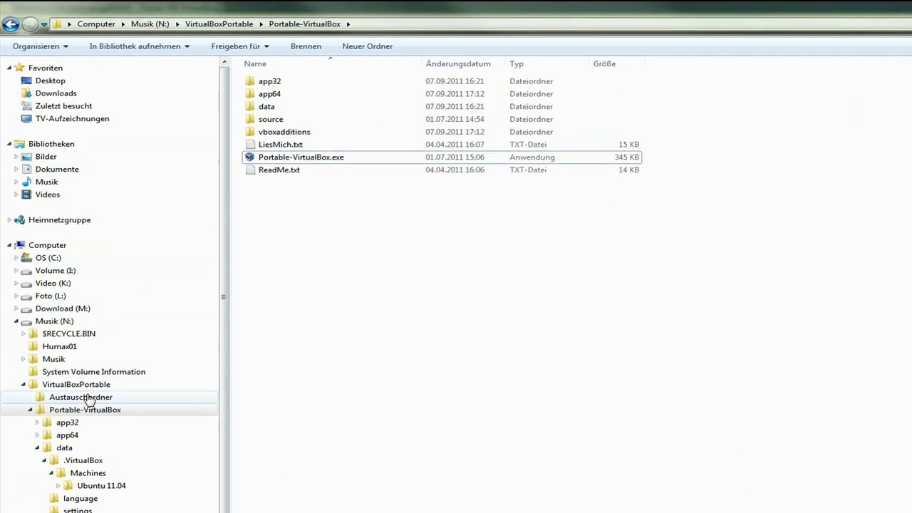
{"action": "left_click", "coordinate": [62, 324]}
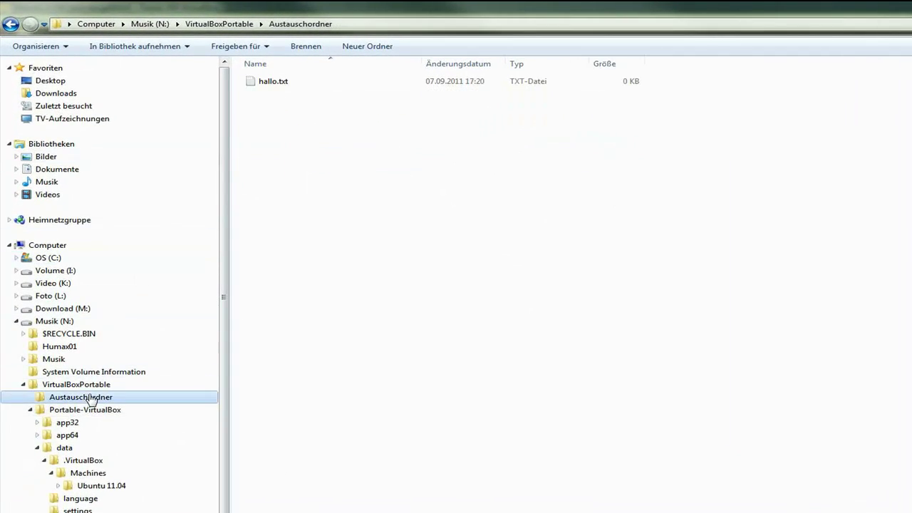
{"action": "left_click", "coordinate": [260, 105]}
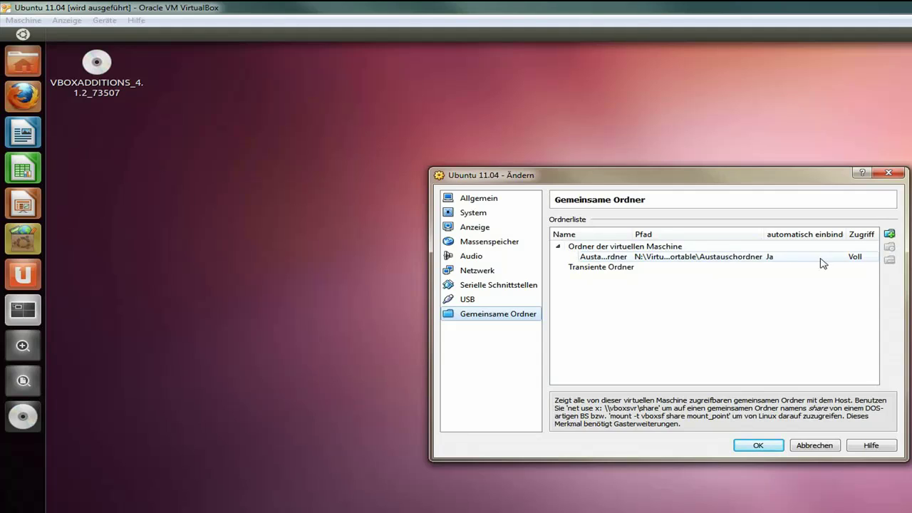
{"action": "left_click", "coordinate": [820, 448]}
{"action": "left_click", "coordinate": [820, 448]}
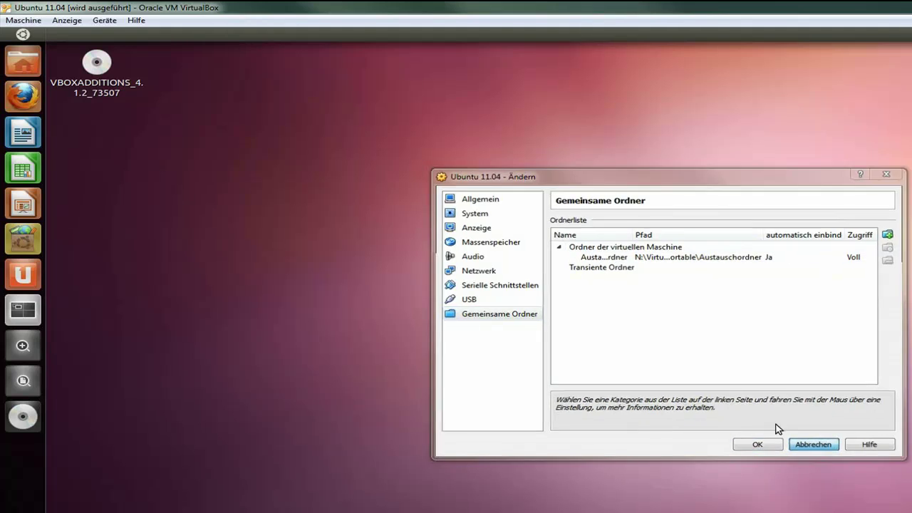
{"action": "left_click", "coordinate": [104, 20]}
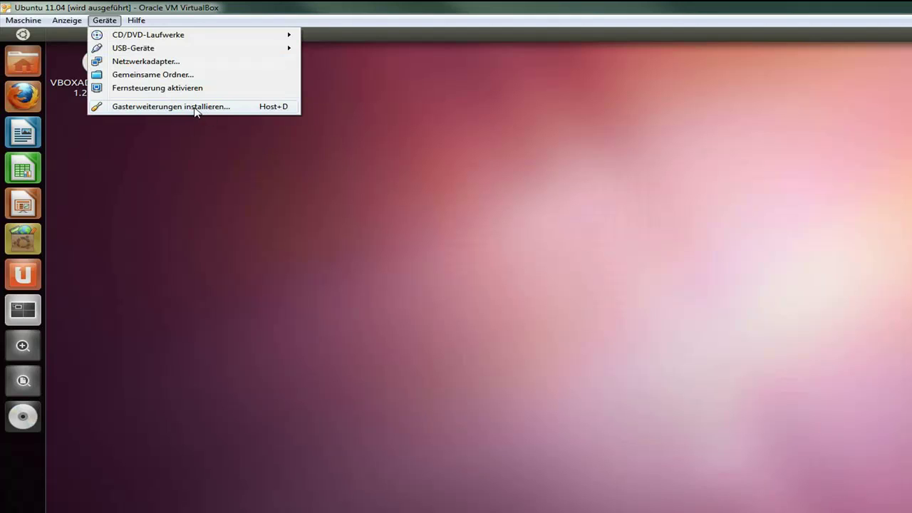
{"action": "left_click", "coordinate": [219, 226]}
{"action": "left_click", "coordinate": [118, 152]}
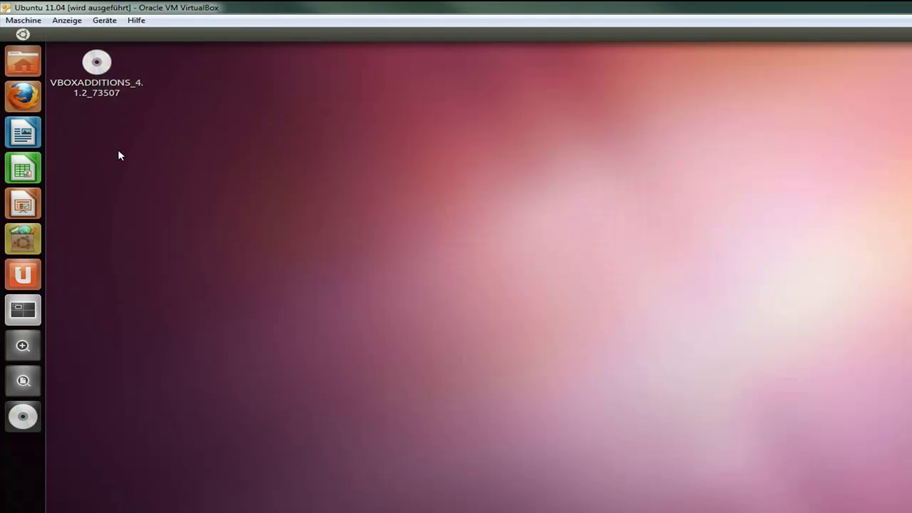
- Try to open the shared folder sf_Austauschordner under media in the Ubuntu file system, then close the file manager
{"action": "left_click", "coordinate": [21, 68]}
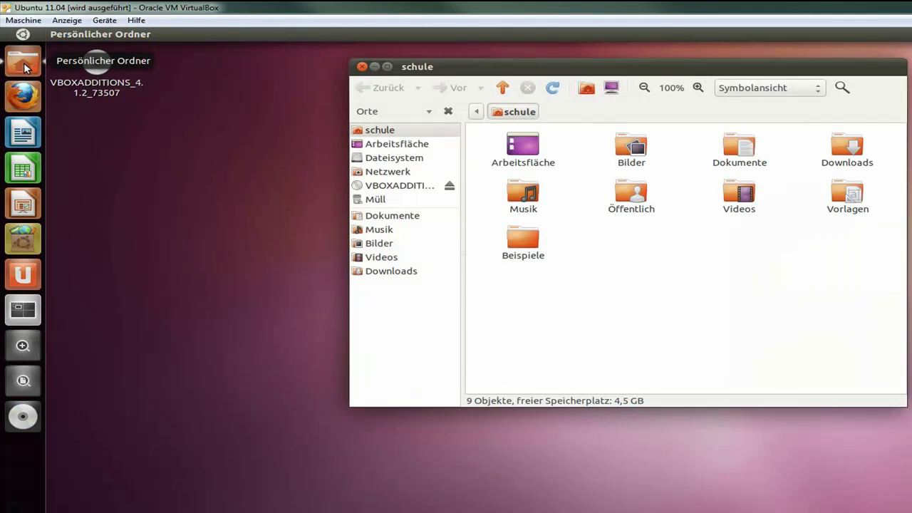
{"action": "left_click", "coordinate": [401, 162]}
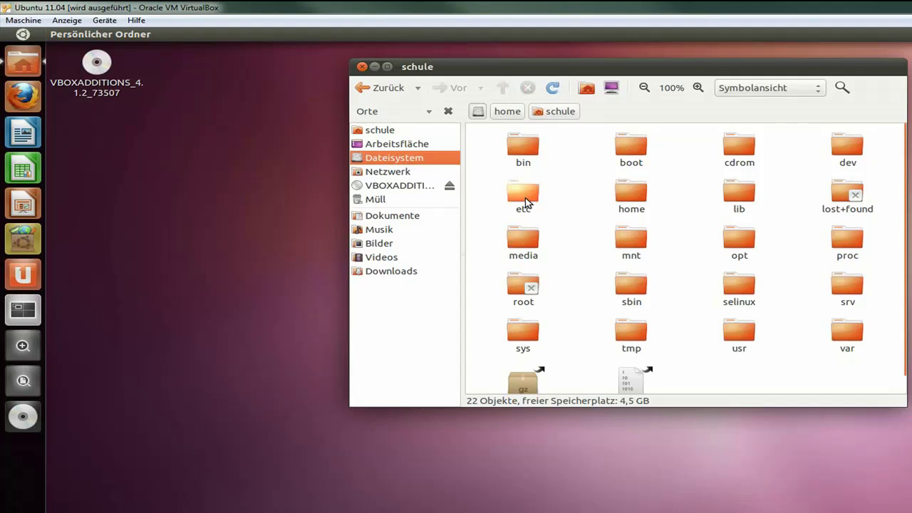
{"action": "double_click", "coordinate": [524, 236]}
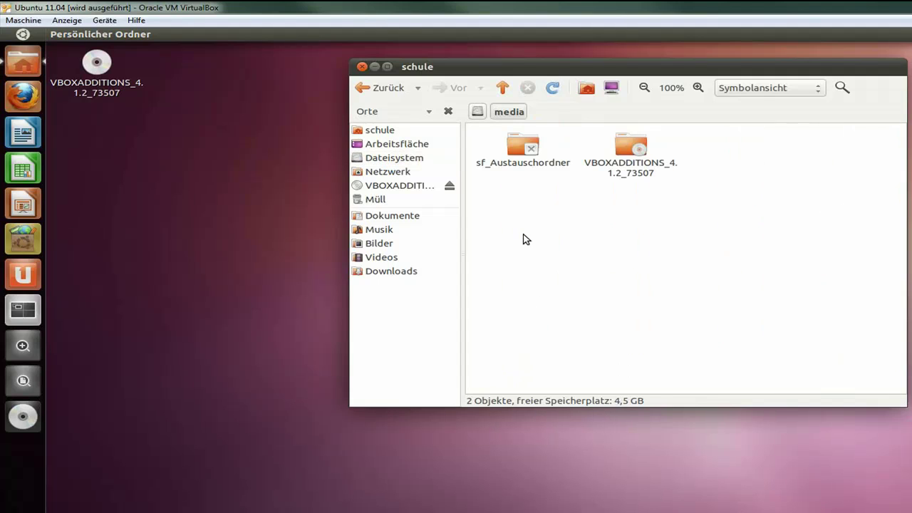
{"action": "double_click", "coordinate": [515, 156]}
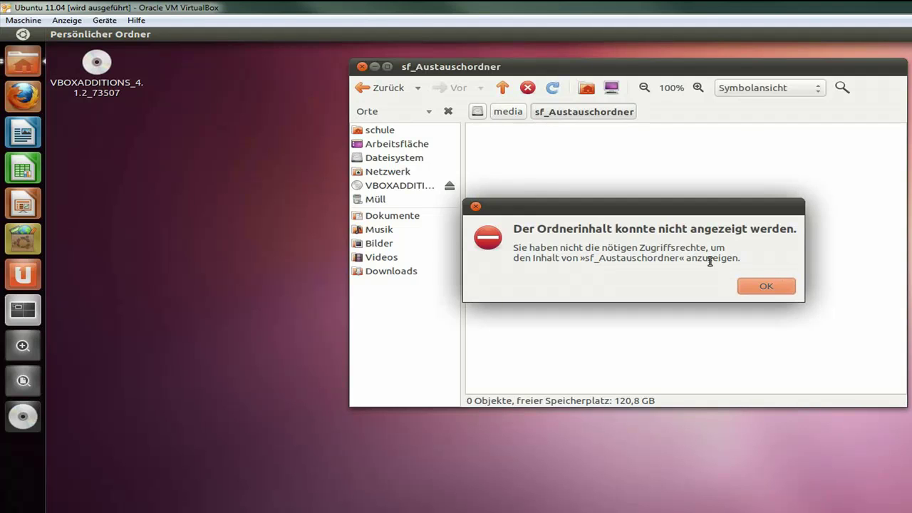
{"action": "left_click", "coordinate": [768, 288]}
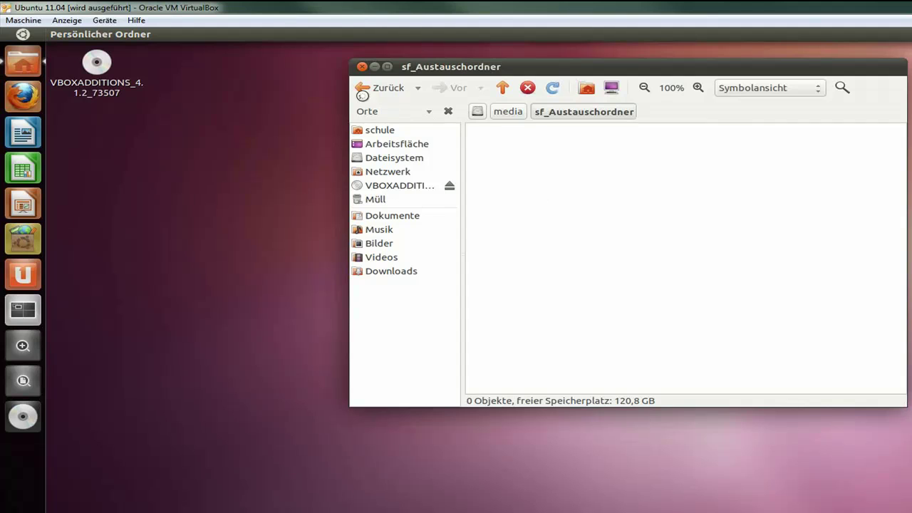
{"action": "left_click", "coordinate": [362, 67]}
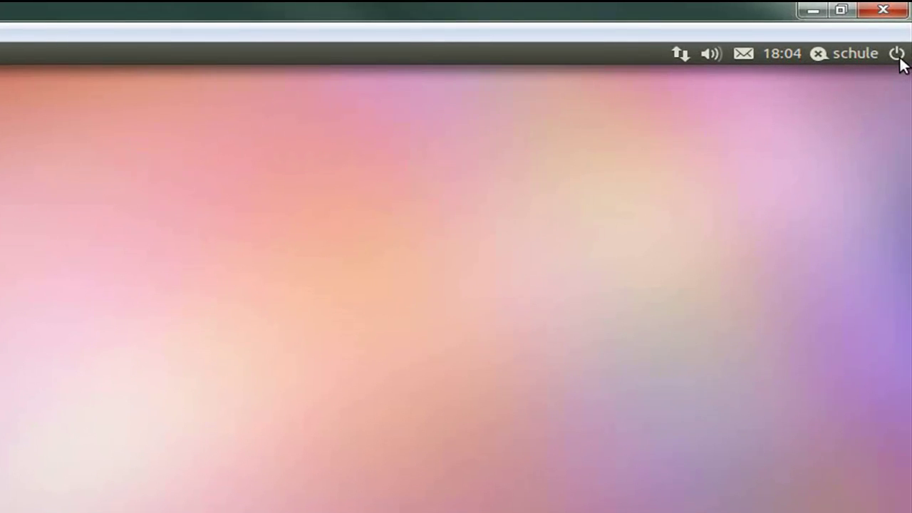
- Open the group management of the Users and Groups section in the Ubuntu system settings
{"action": "left_click", "coordinate": [899, 57]}
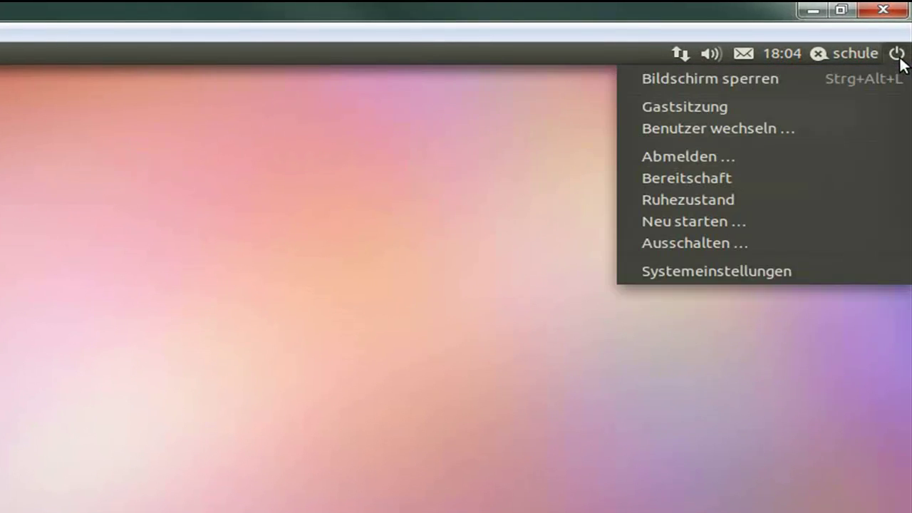
{"action": "left_click", "coordinate": [720, 270]}
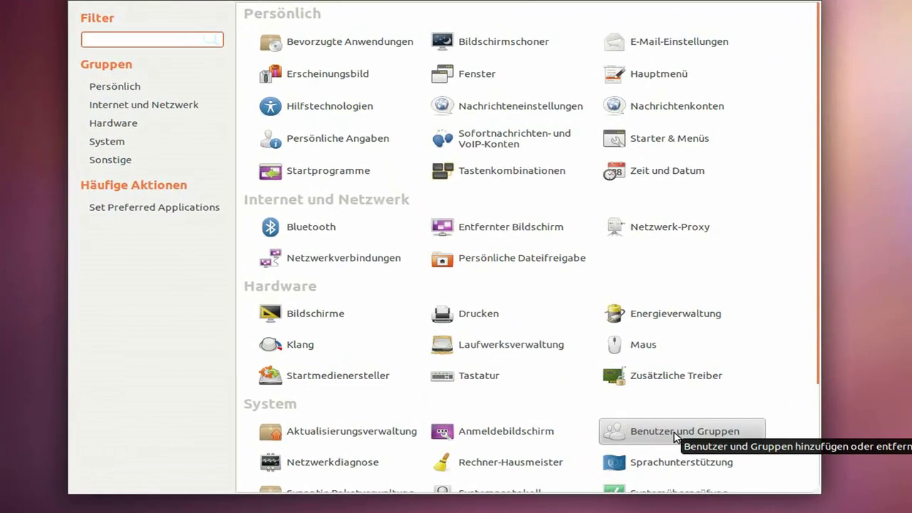
{"action": "left_click", "coordinate": [675, 434]}
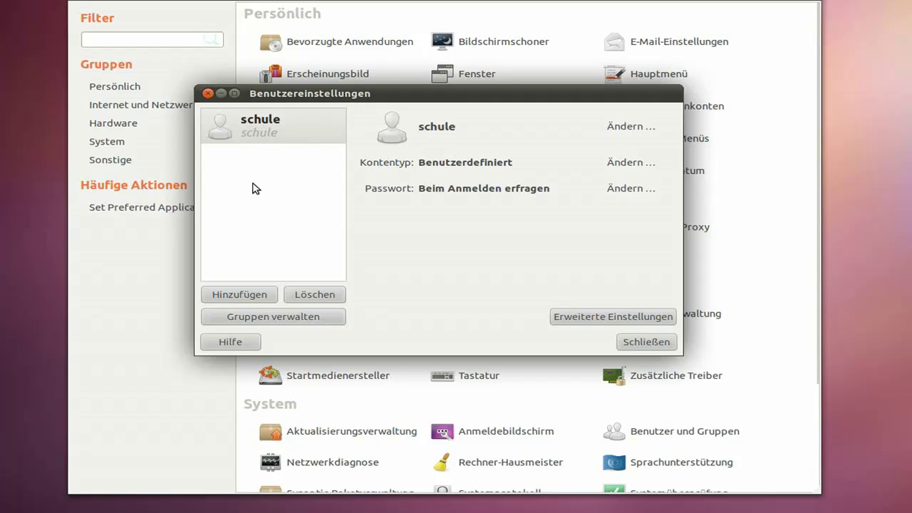
{"action": "left_click", "coordinate": [288, 322]}
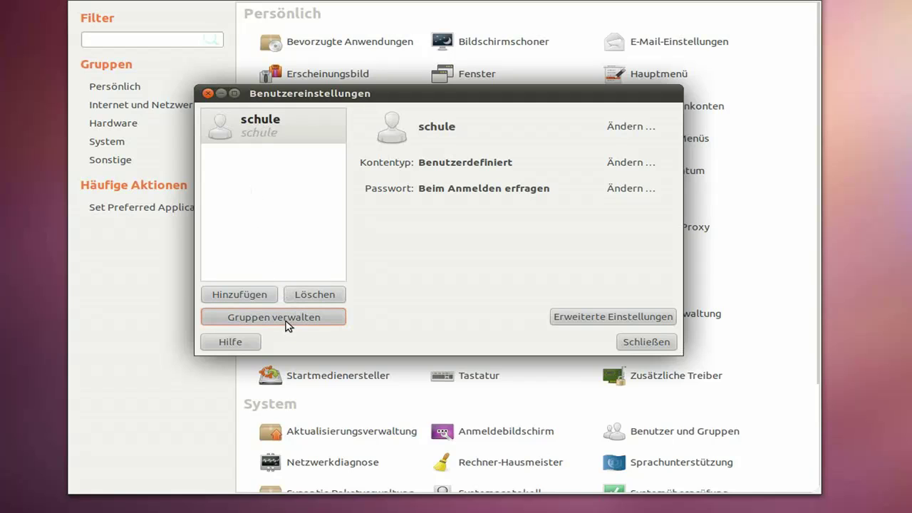
- Add the user schule to the vboxsf group, authorise the change with the account password and close the group settings
{"action": "scroll", "coordinate": [423, 223], "scroll_direction": "down", "scroll_amount": 15}
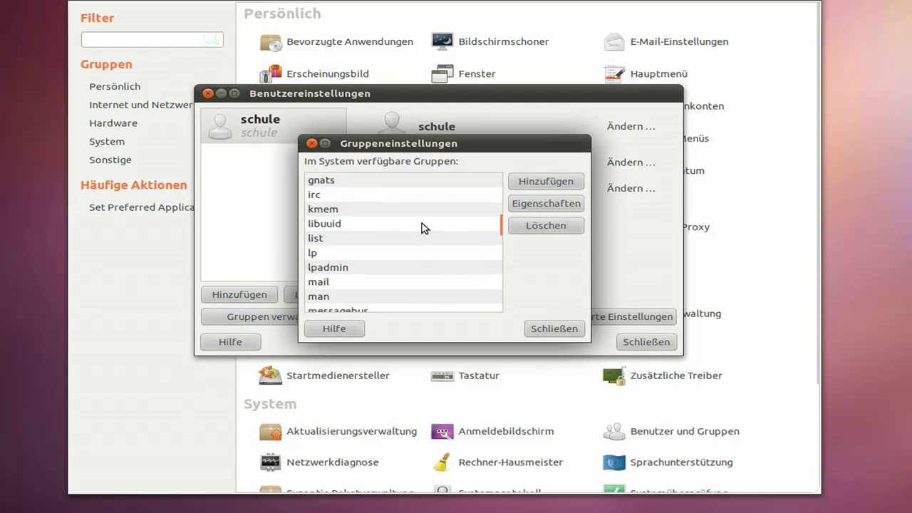
{"action": "scroll", "coordinate": [423, 228], "scroll_direction": "down", "scroll_amount": 6}
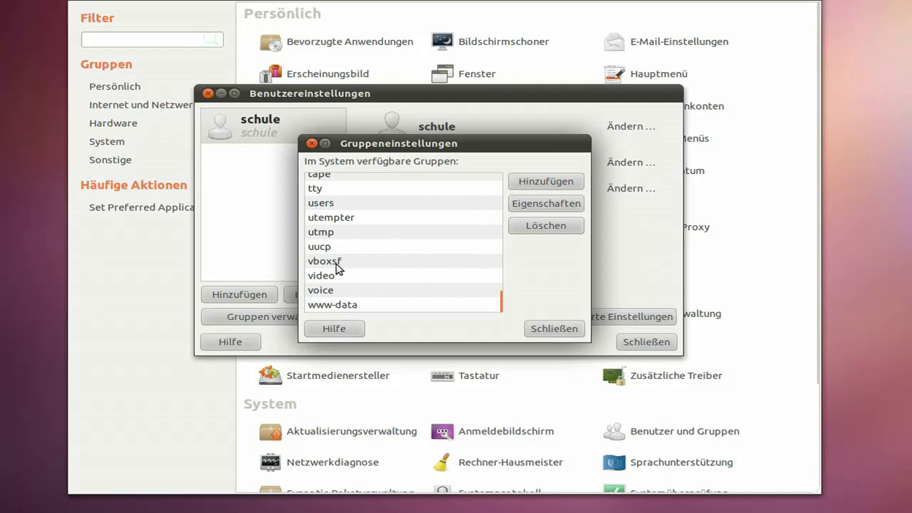
{"action": "left_click", "coordinate": [331, 264]}
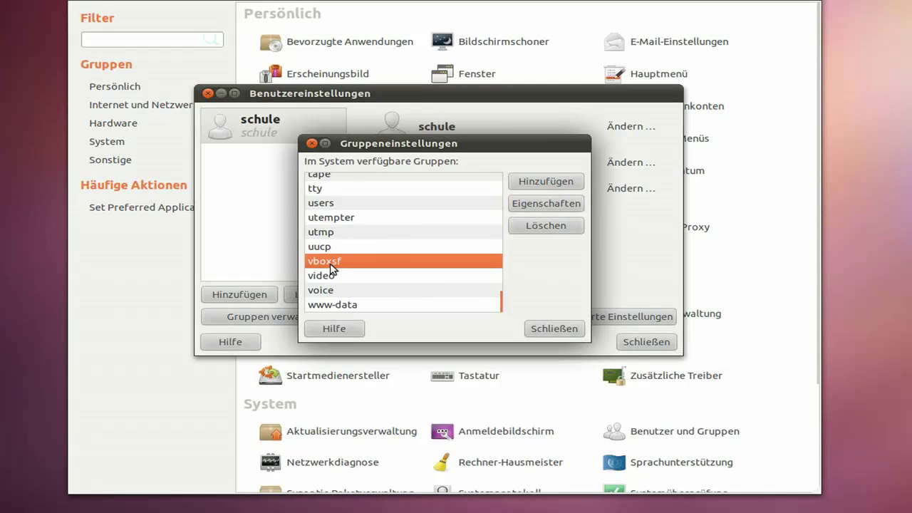
{"action": "left_click", "coordinate": [521, 206]}
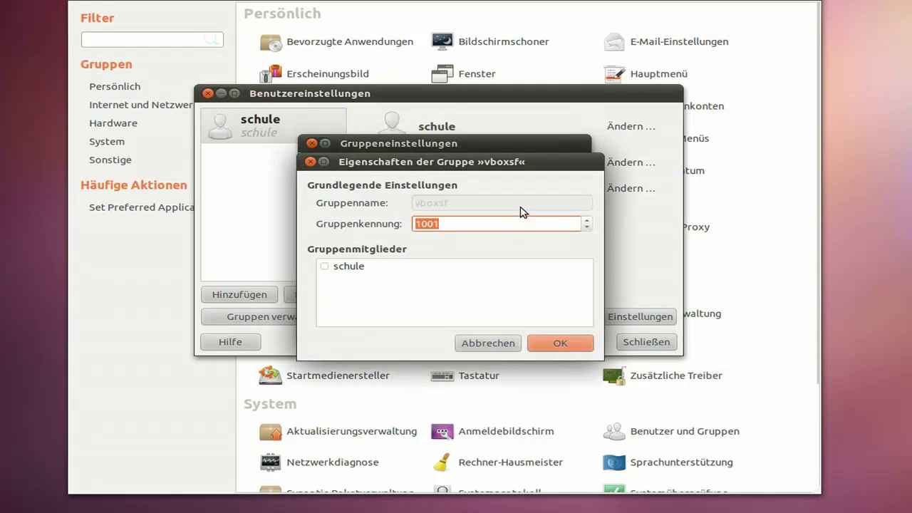
{"action": "left_click", "coordinate": [327, 268]}
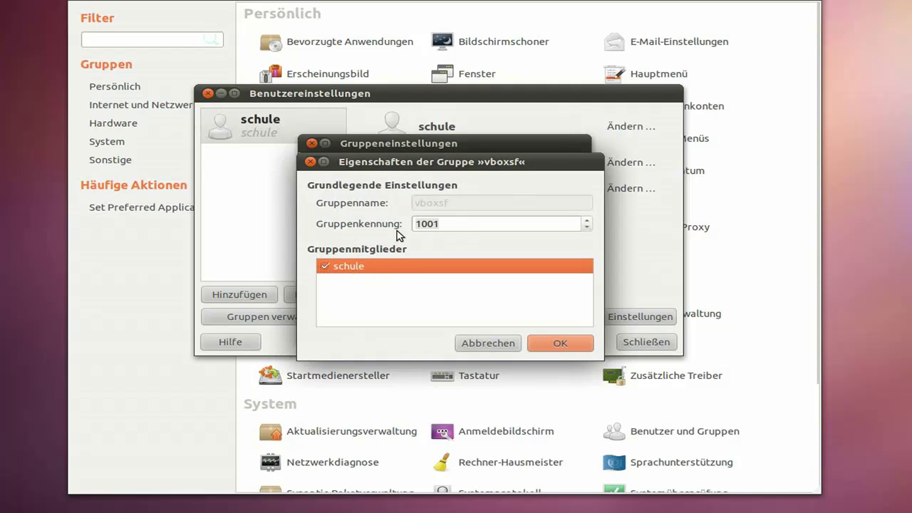
{"action": "left_click", "coordinate": [546, 344]}
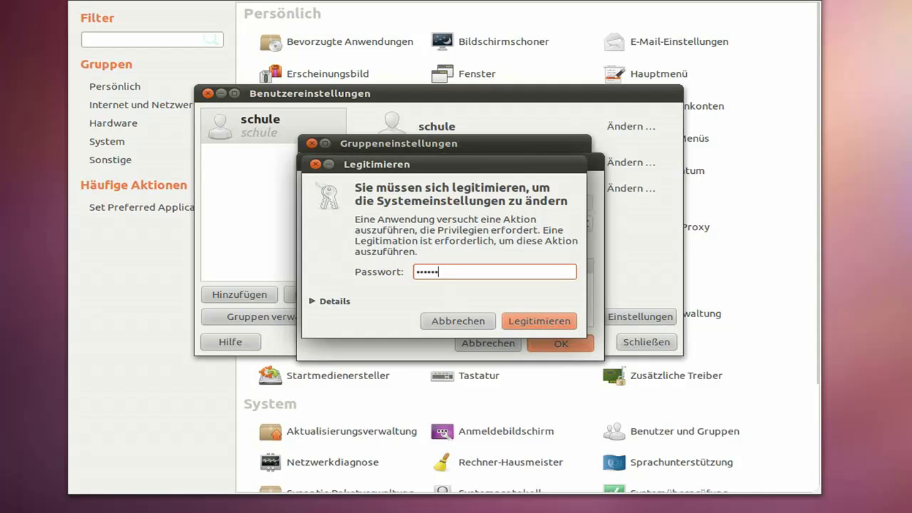
{"action": "left_click", "coordinate": [536, 322]}
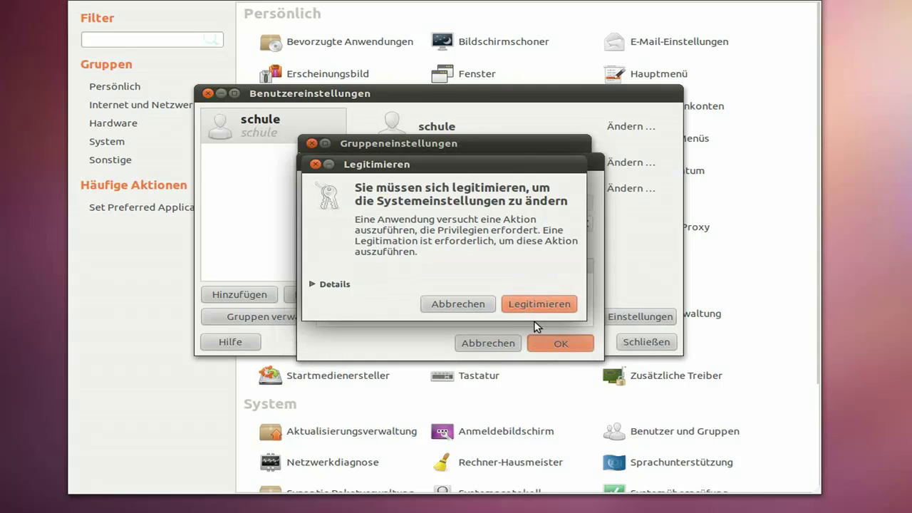
{"action": "left_click", "coordinate": [545, 330]}
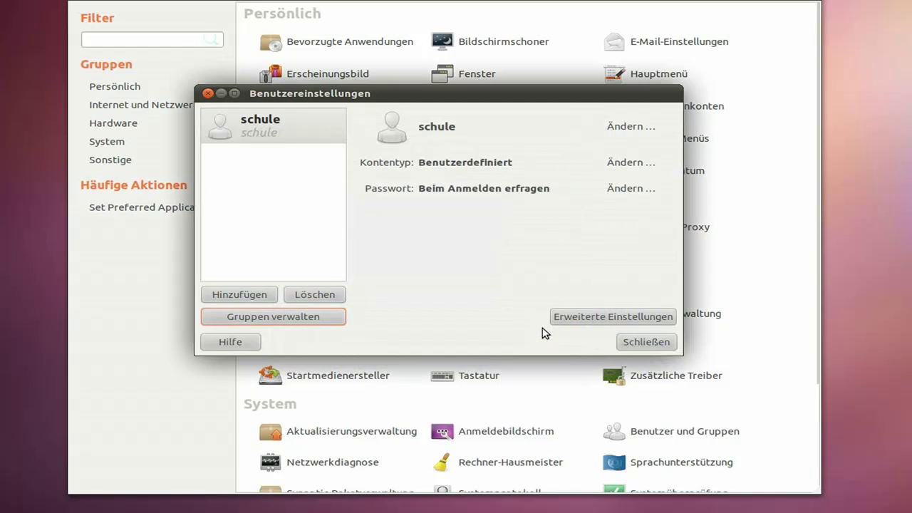
- Close the user settings and system settings windows and restart the Ubuntu guest system
{"action": "left_click", "coordinate": [208, 94]}
{"action": "left_click", "coordinate": [161, 77]}
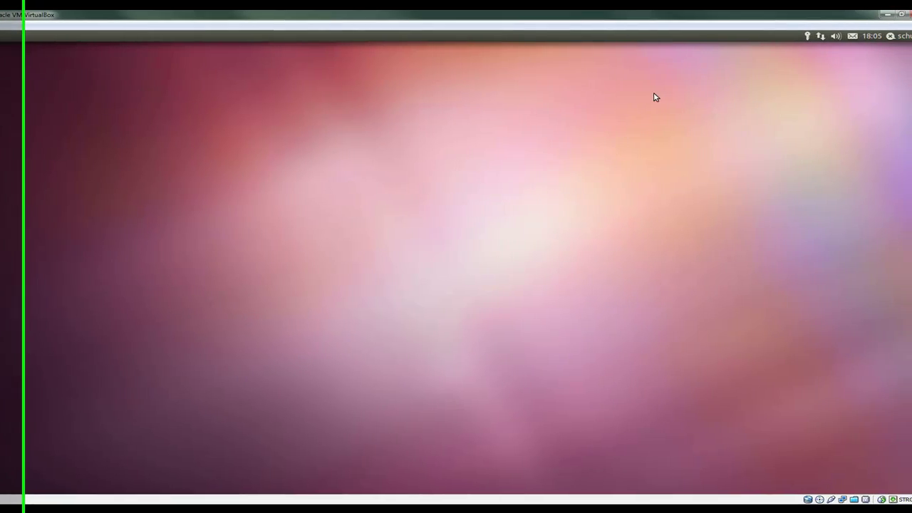
{"action": "left_click", "coordinate": [906, 35]}
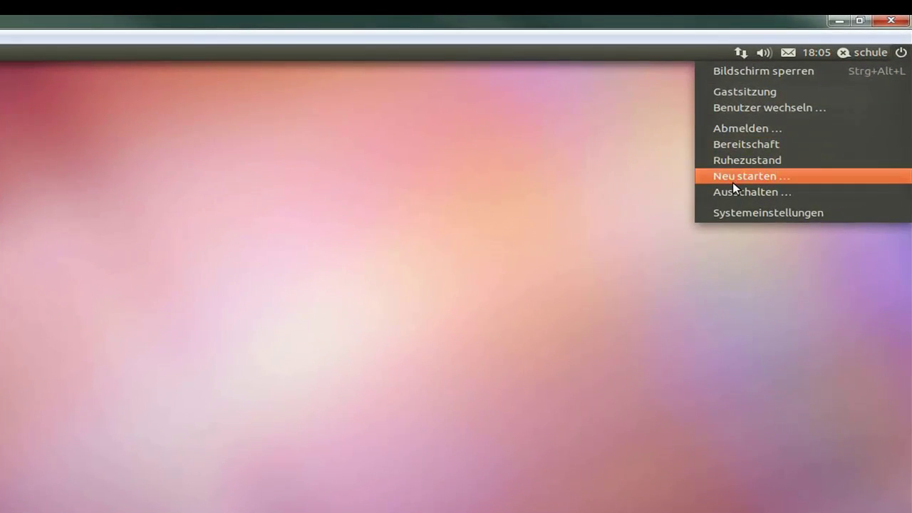
{"action": "left_click", "coordinate": [733, 182]}
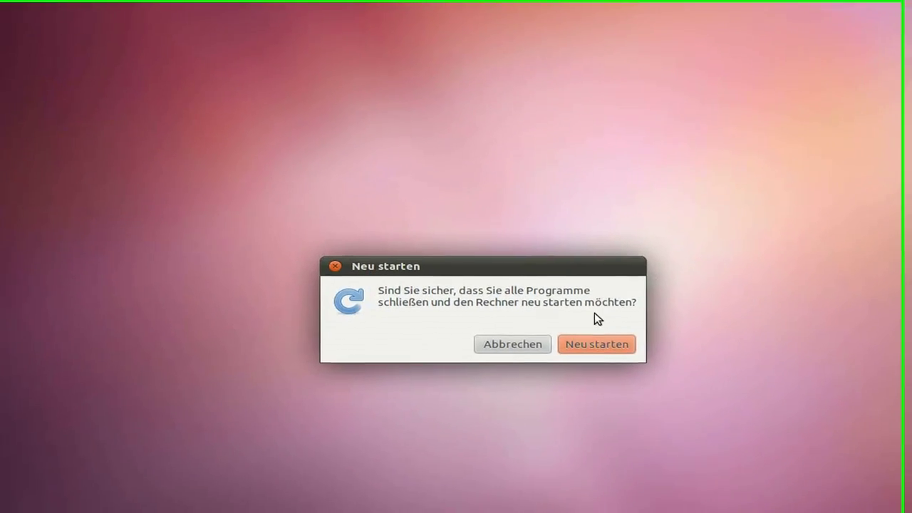
{"action": "left_click", "coordinate": [607, 340]}
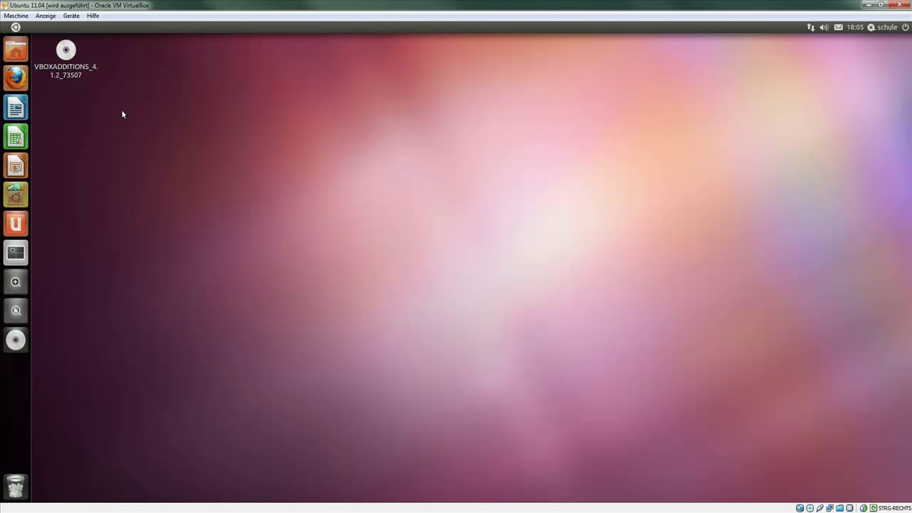
- Open the shared folder sf_Austauschordner under media in the Ubuntu file system
{"action": "left_click", "coordinate": [14, 52]}
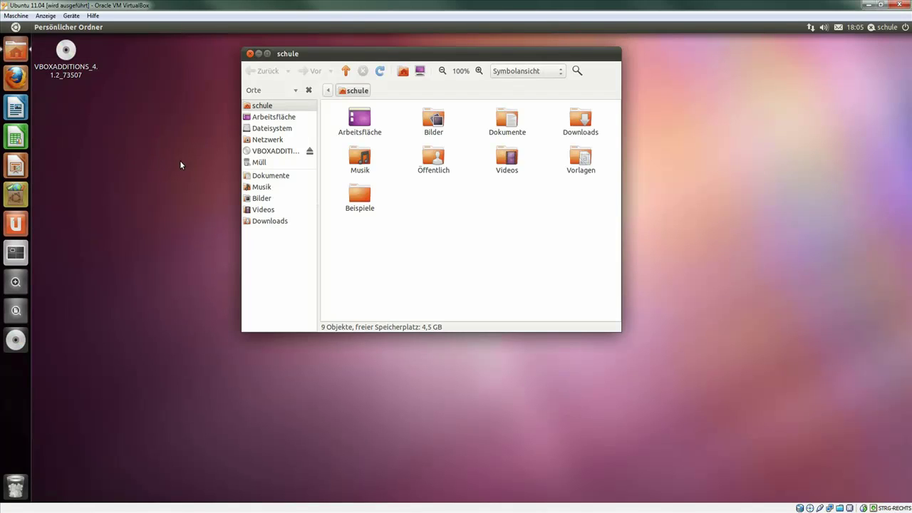
{"action": "left_click", "coordinate": [262, 129]}
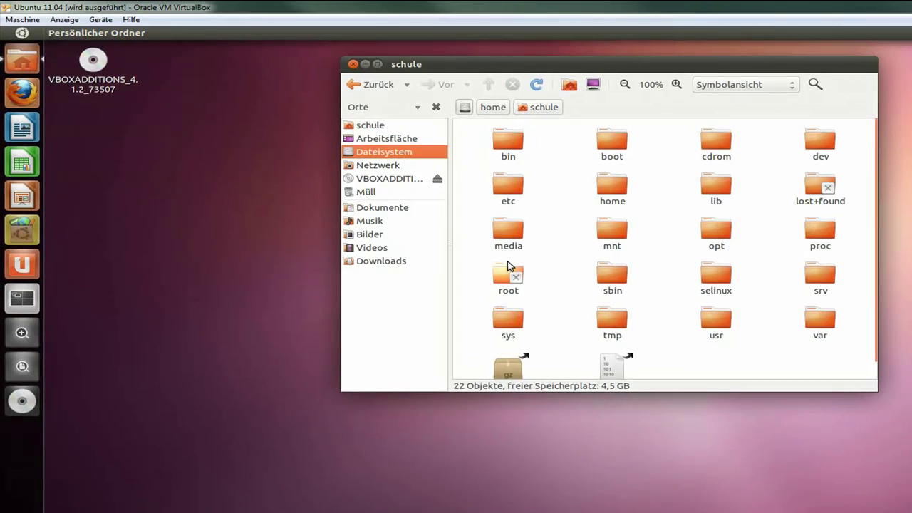
{"action": "double_click", "coordinate": [487, 224]}
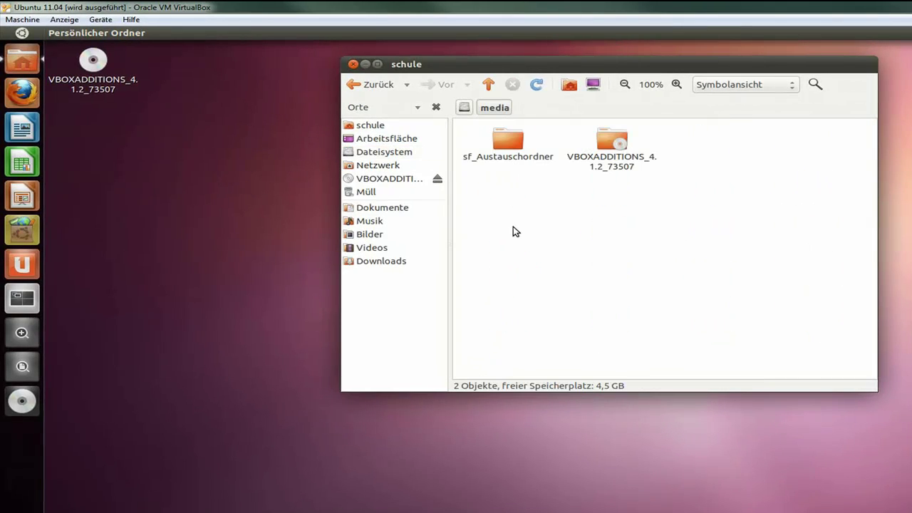
{"action": "double_click", "coordinate": [508, 143]}
- Copy the file hallo.txt from the shared folder to the clipboard
{"action": "left_click", "coordinate": [510, 146]}
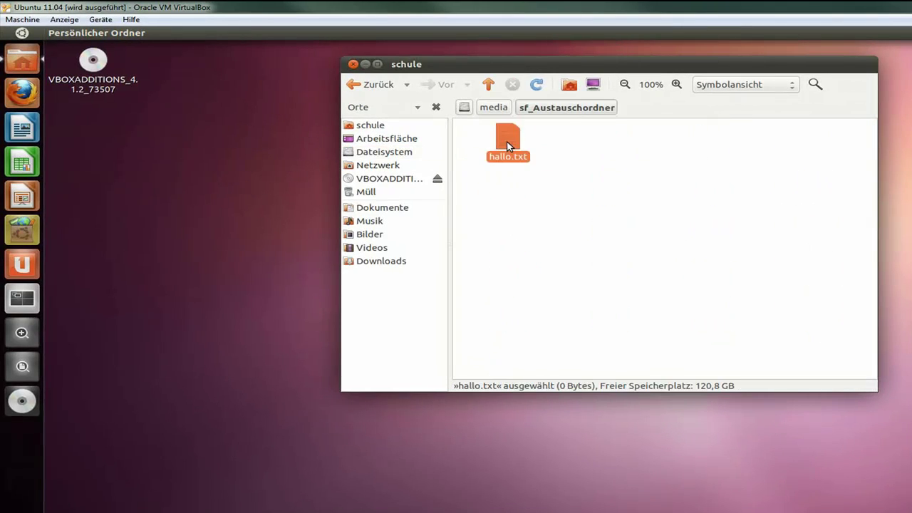
{"action": "right_click", "coordinate": [508, 144]}
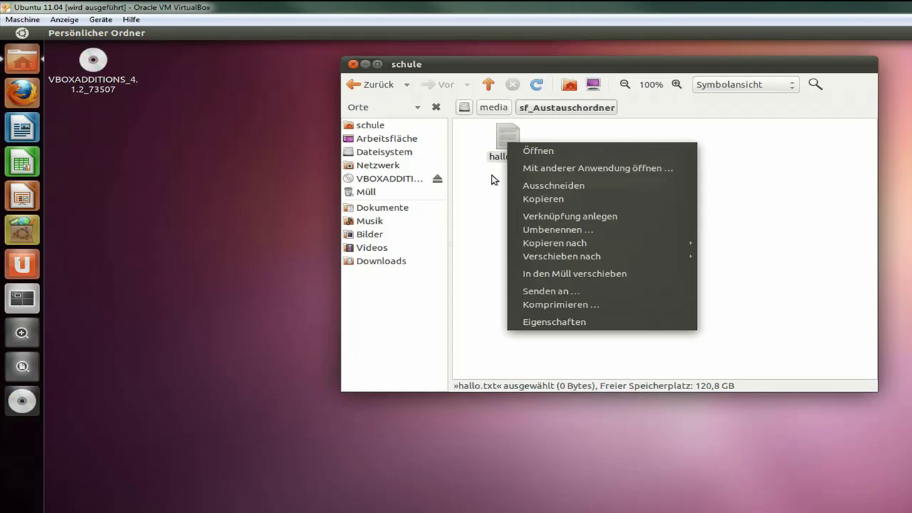
{"action": "left_click", "coordinate": [498, 155]}
{"action": "right_click", "coordinate": [505, 143]}
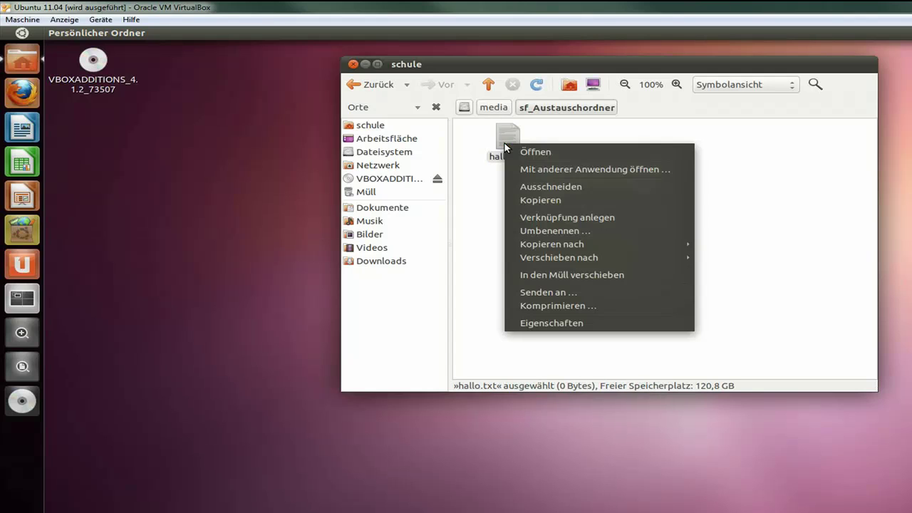
{"action": "left_click", "coordinate": [536, 200]}
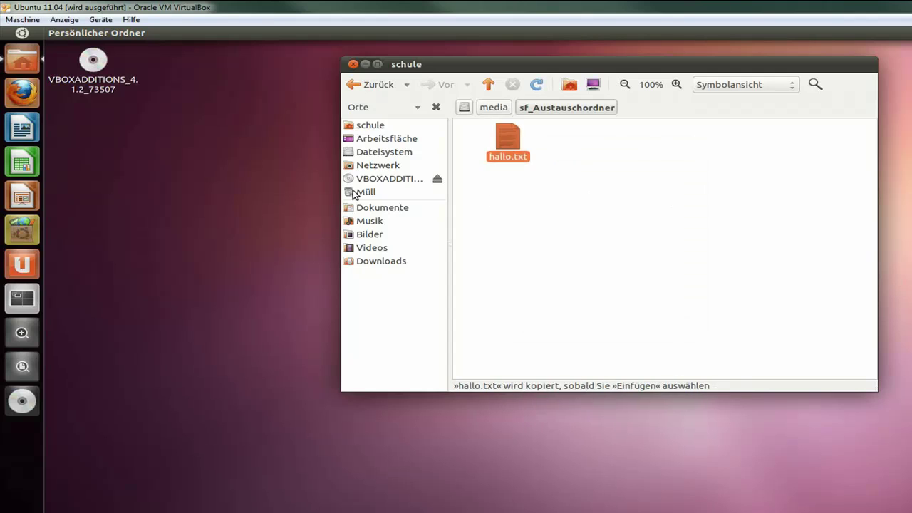
- Paste the copied hallo.txt onto the Ubuntu desktop and move the file manager window aside
{"action": "right_click", "coordinate": [213, 183]}
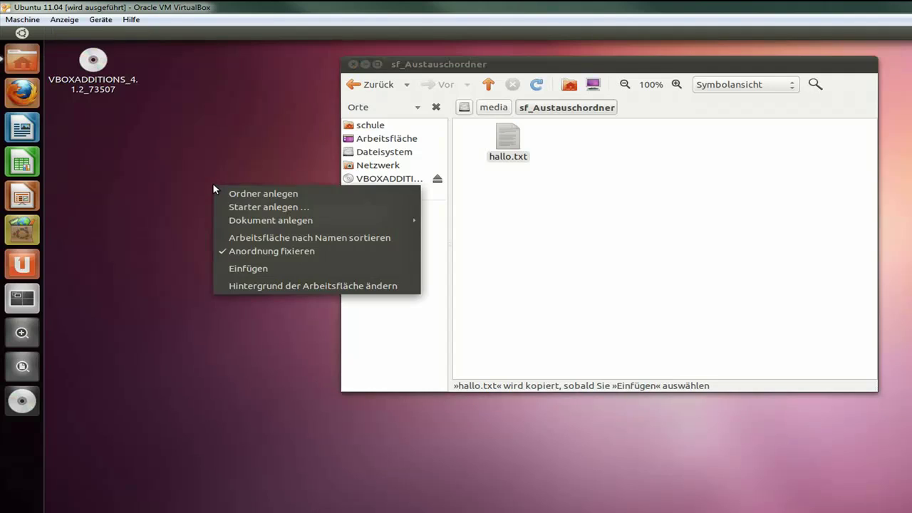
{"action": "left_click", "coordinate": [250, 268]}
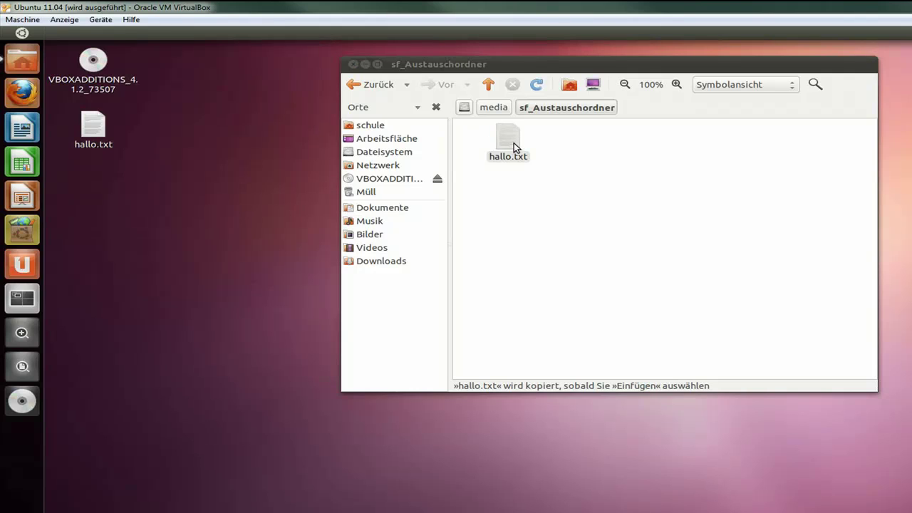
{"action": "left_click_drag", "start_coordinate": [428, 64], "coordinate": [622, 75]}
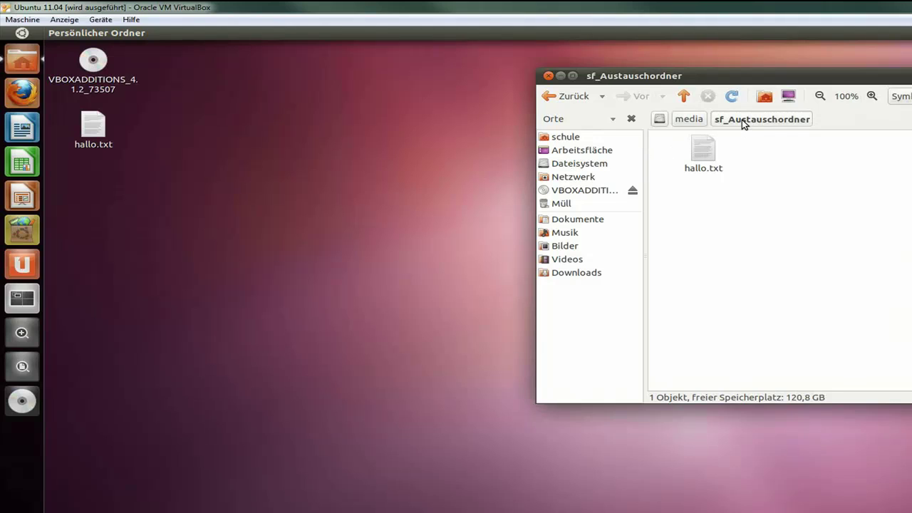
- Bookmark the sf_Austauschordner folder from media at the end of the places list and open it through the bookmark
{"action": "left_click", "coordinate": [690, 120]}
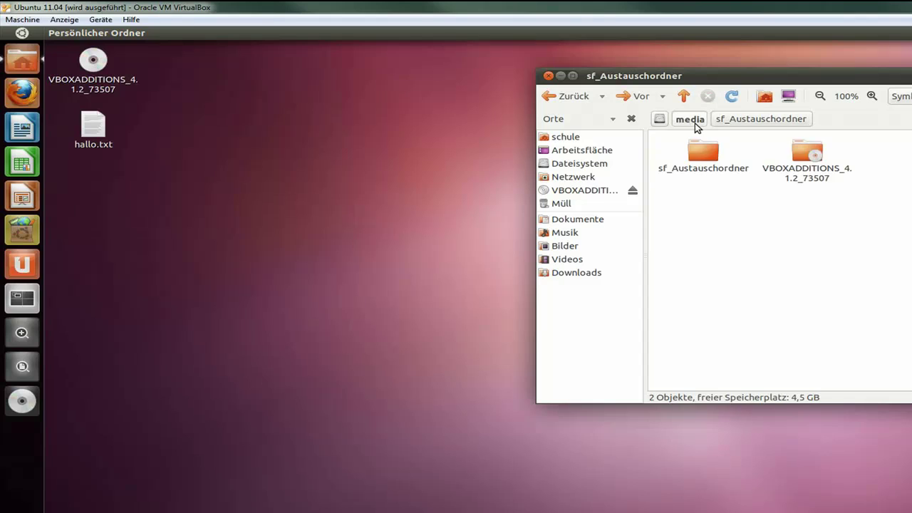
{"action": "left_click_drag", "start_coordinate": [706, 153], "coordinate": [597, 320]}
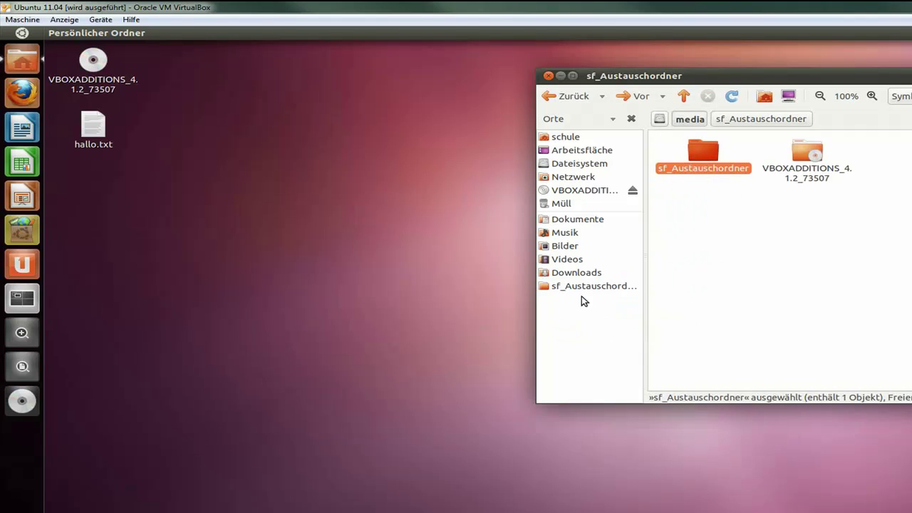
{"action": "left_click", "coordinate": [581, 286]}
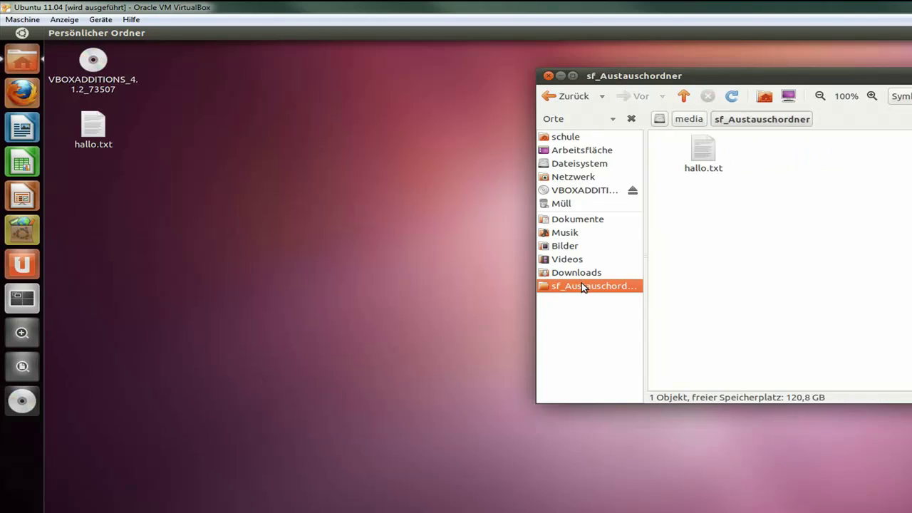
- Rename the sf_Austauschordner bookmark as Austauschordner and move it above Dokumente in the places list
{"action": "right_click", "coordinate": [582, 284]}
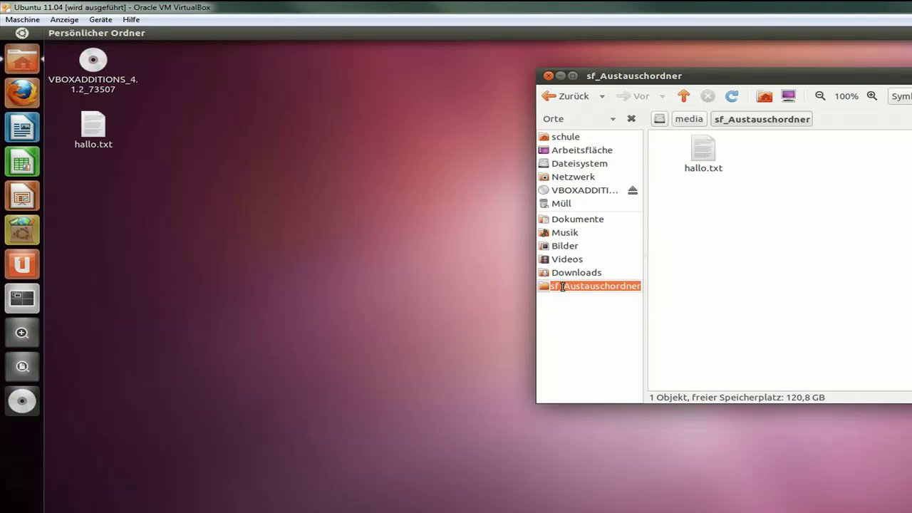
{"action": "left_click", "coordinate": [565, 286]}
{"action": "key", "text": "BackSpace"}
{"action": "key", "text": "BackSpace"}
{"action": "key", "text": "BackSpace"}
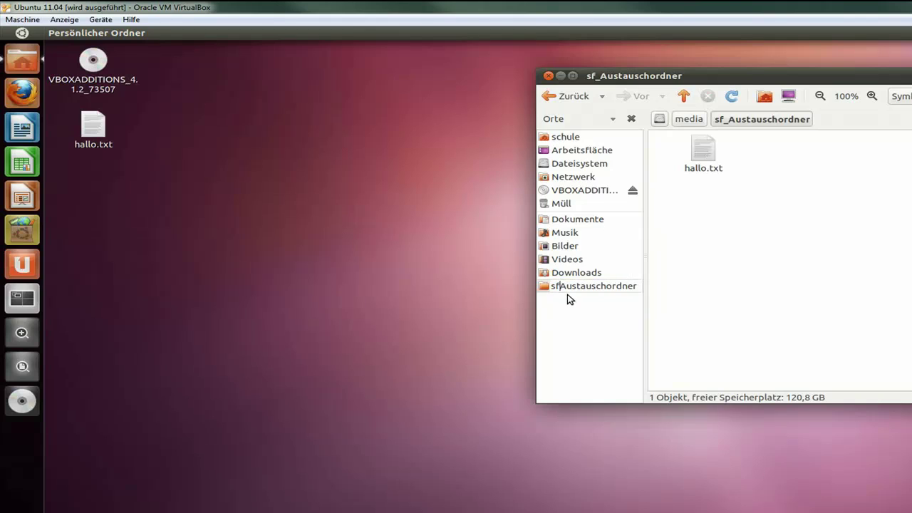
{"action": "key", "text": "Return"}
{"action": "left_click_drag", "start_coordinate": [563, 289], "coordinate": [577, 218]}
- Close the file manager, reopen the home folder and open the shared folder through the Austauschordner bookmark
{"action": "left_click", "coordinate": [549, 77]}
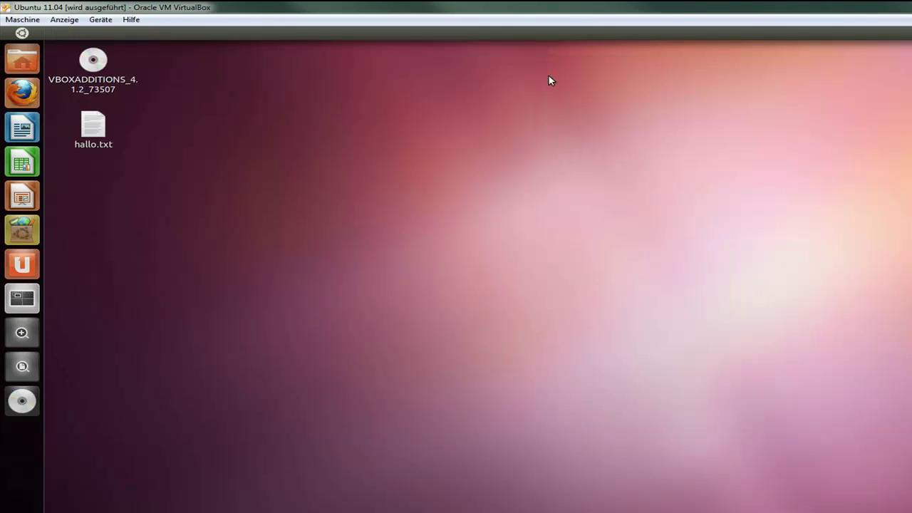
{"action": "left_click", "coordinate": [22, 59]}
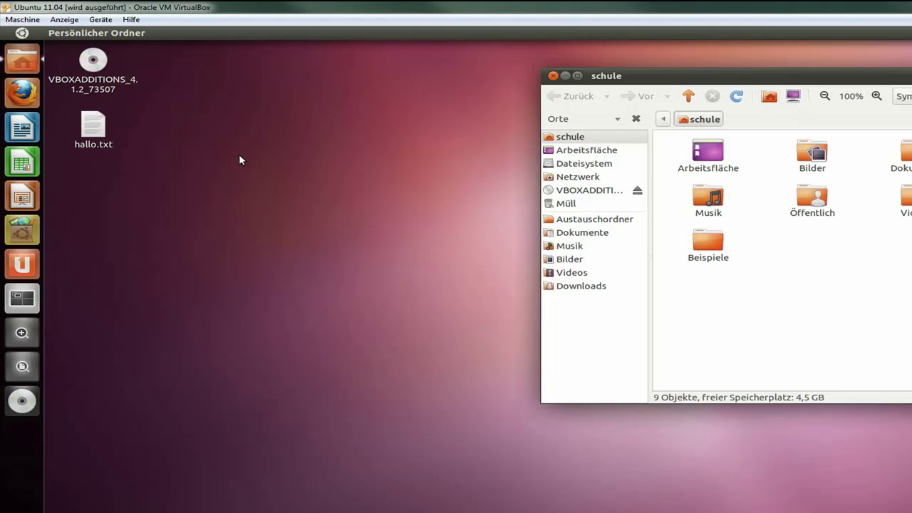
{"action": "left_click", "coordinate": [582, 219]}
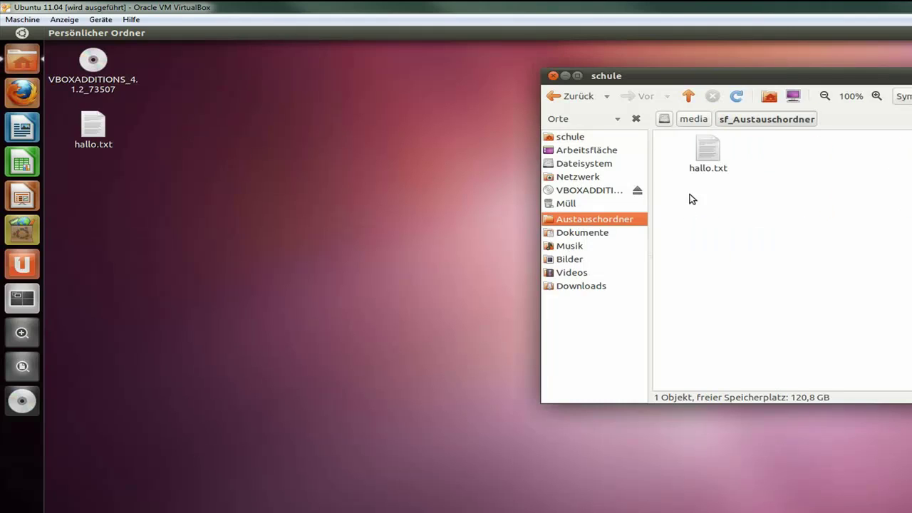